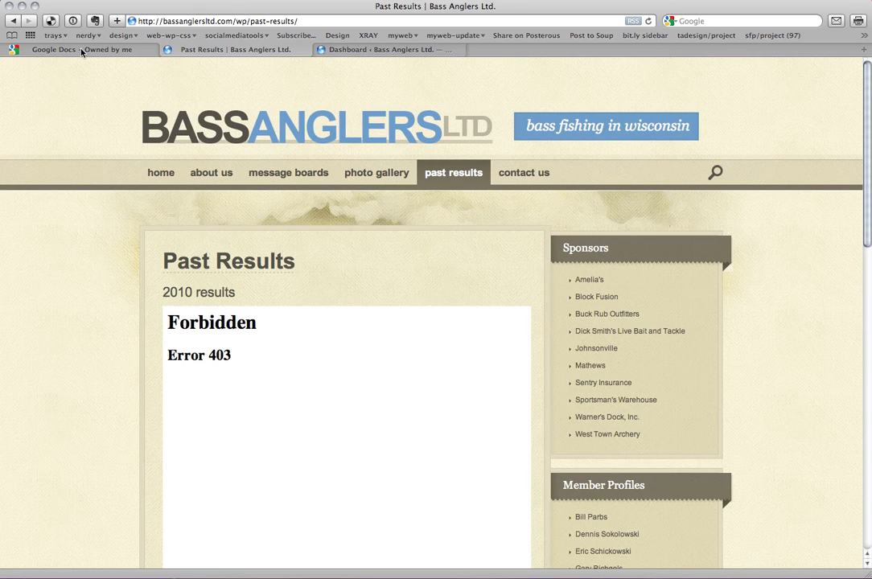
# Open the shared "2010 end year web page results" spreadsheet from the Google Docs list of owned documents
pyautogui.click(81, 50)
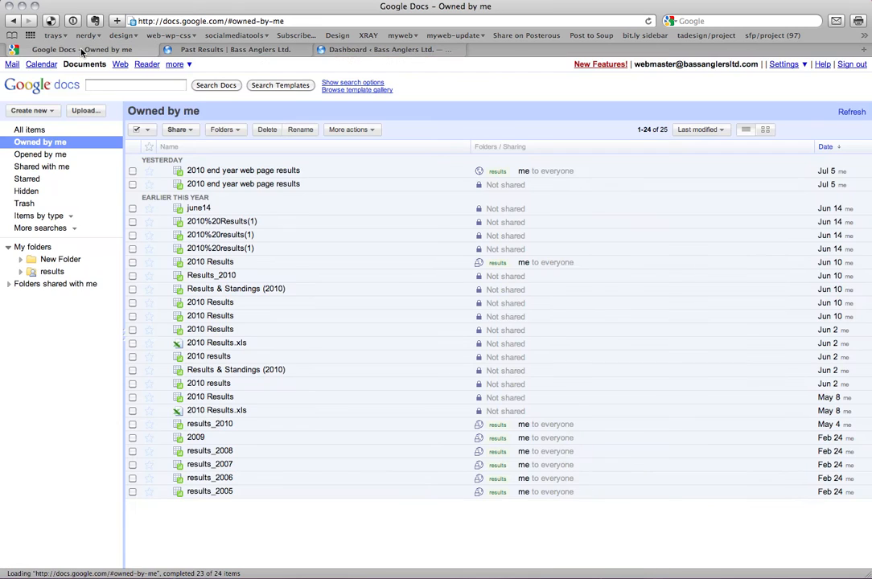
pyautogui.keyDown('super'); pyautogui.click(226, 170); pyautogui.keyUp('super')
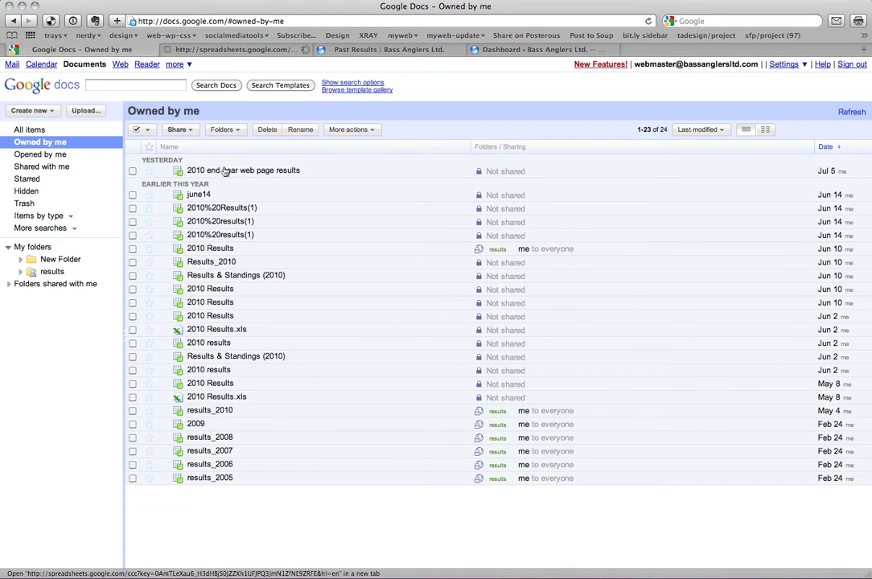
pyautogui.click(184, 47)
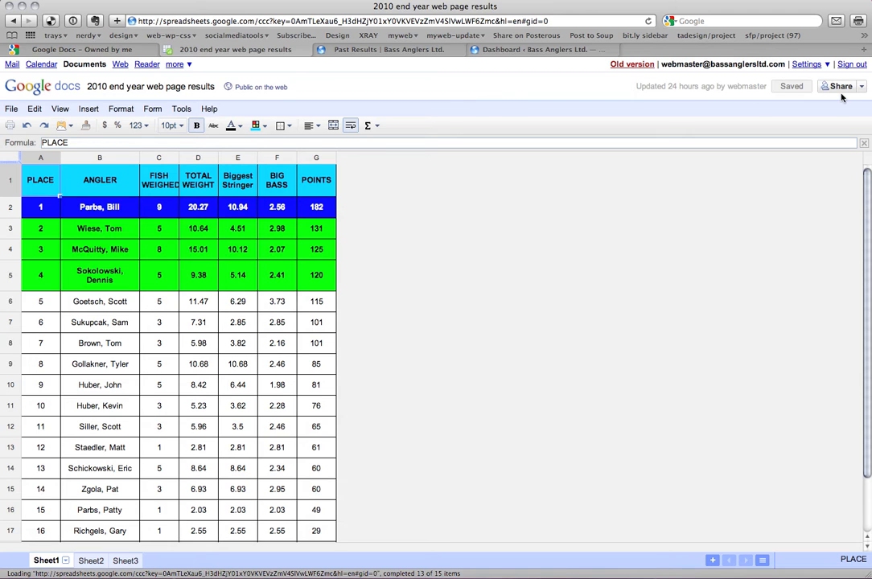
# Review the spreadsheet's sharing settings to check who can find and view it
pyautogui.click(860, 87)
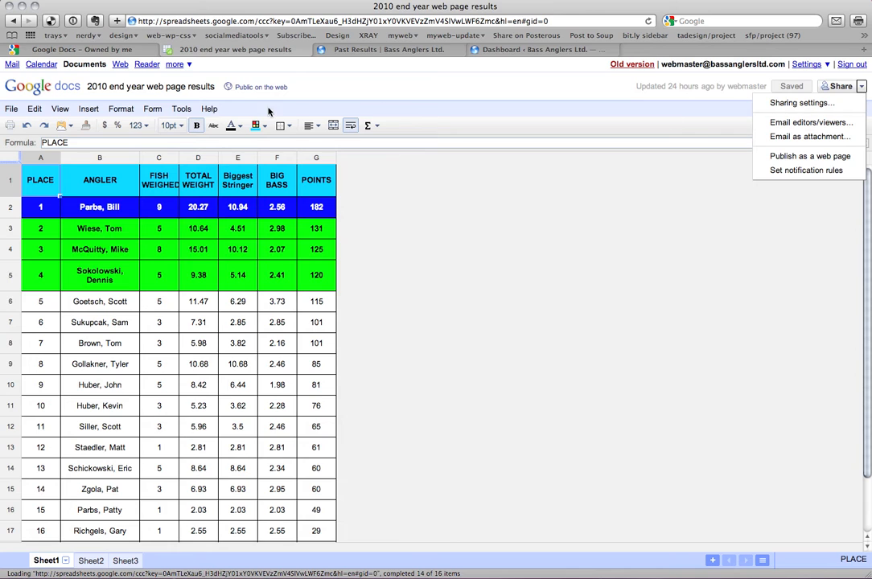
pyautogui.click(310, 98)
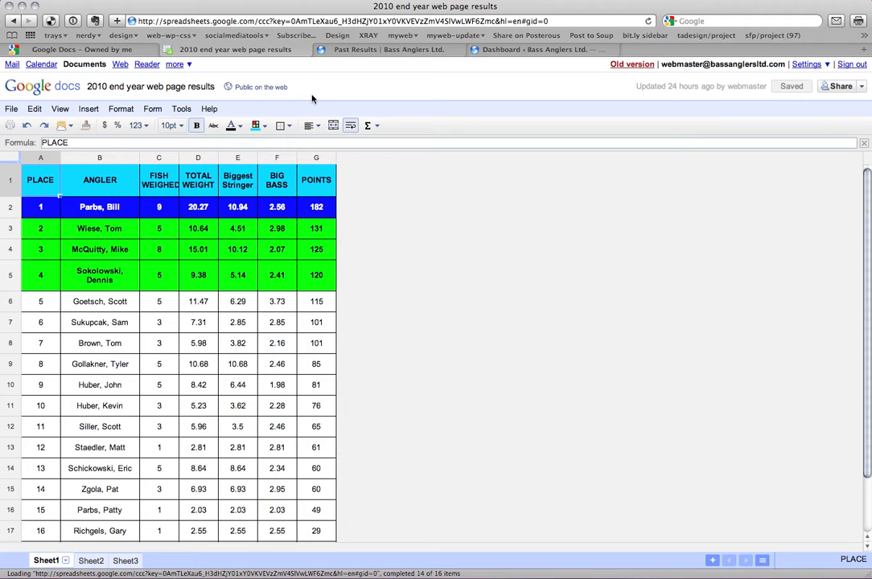
pyautogui.click(861, 86)
pyautogui.moveTo(243, 90)
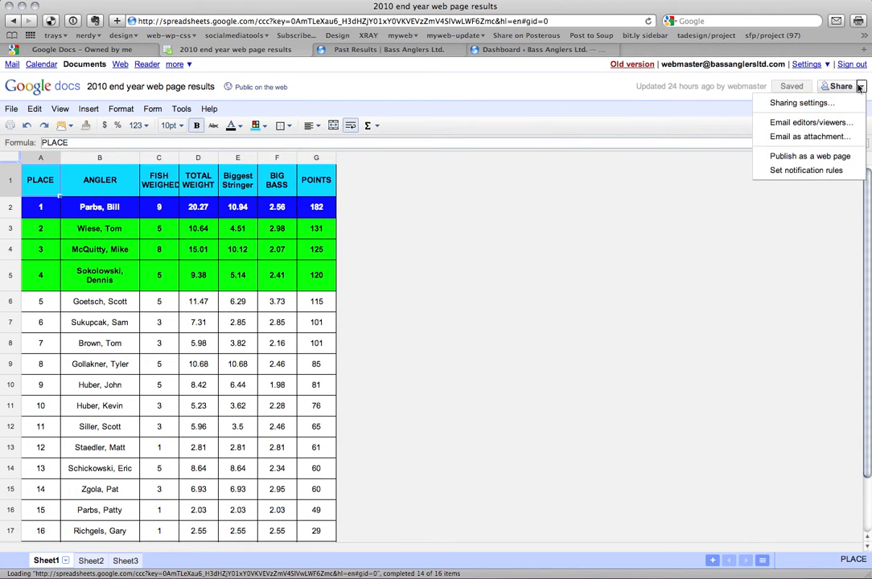
pyautogui.click(817, 108)
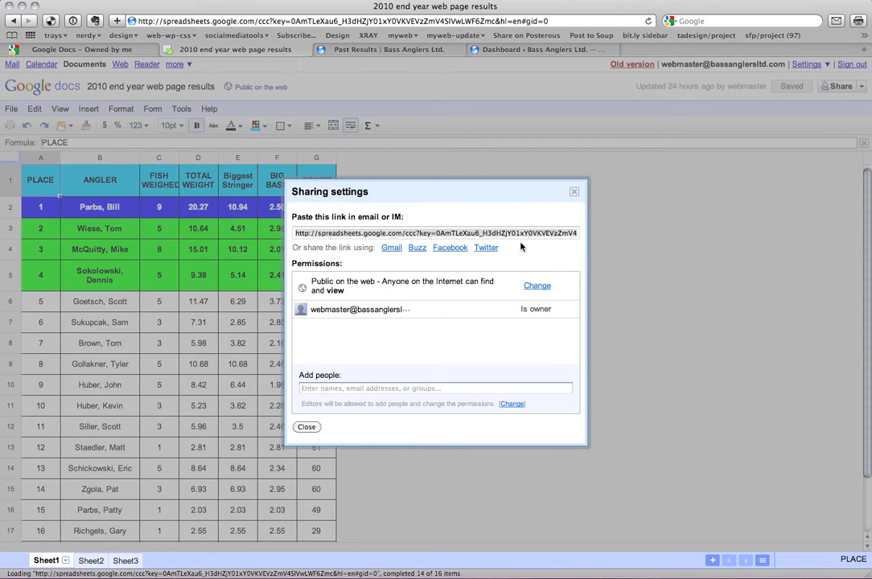
pyautogui.click(575, 194)
# Publish all sheets of the spreadsheet to the web with automatic republishing on changes
pyautogui.click(862, 86)
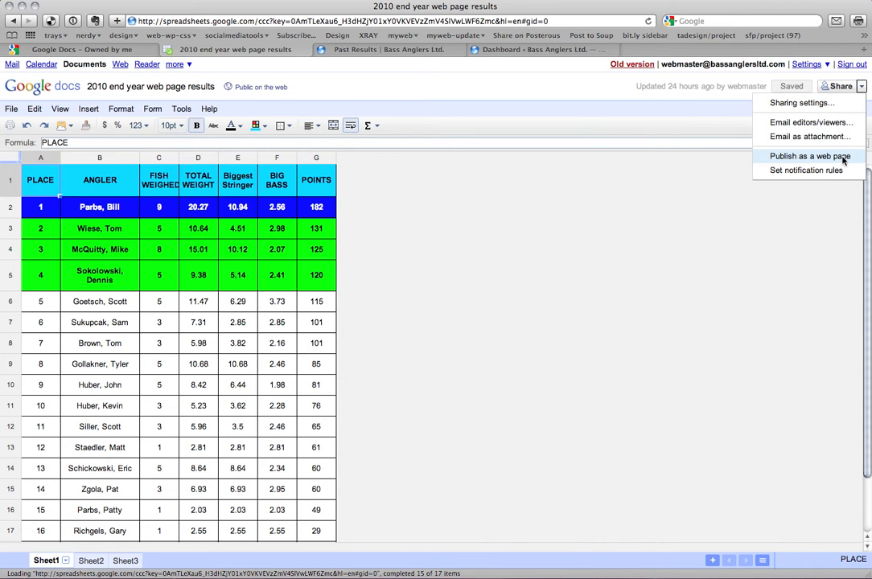
pyautogui.click(843, 160)
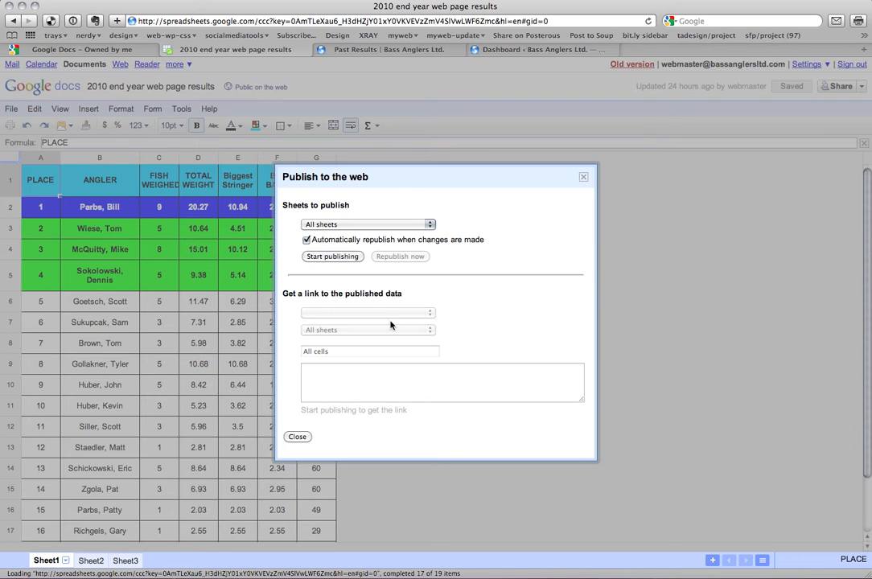
pyautogui.click(342, 256)
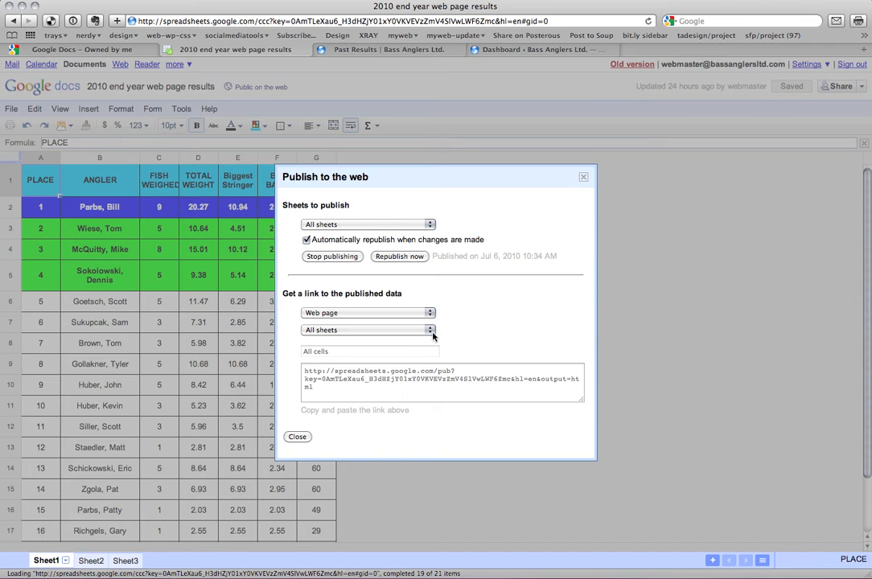
# Examine the available link formats and the Web page link to the published data
pyautogui.click(333, 314)
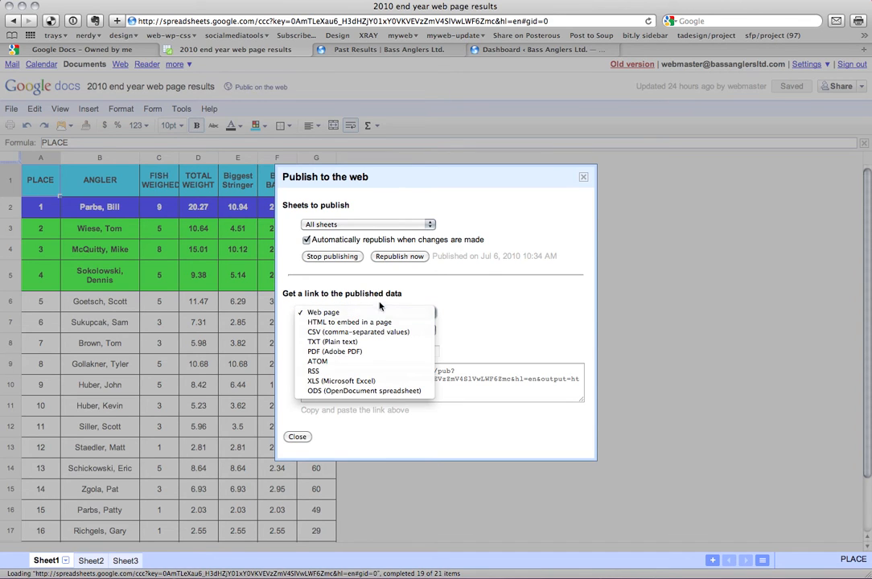
pyautogui.click(379, 308)
pyautogui.click(294, 370)
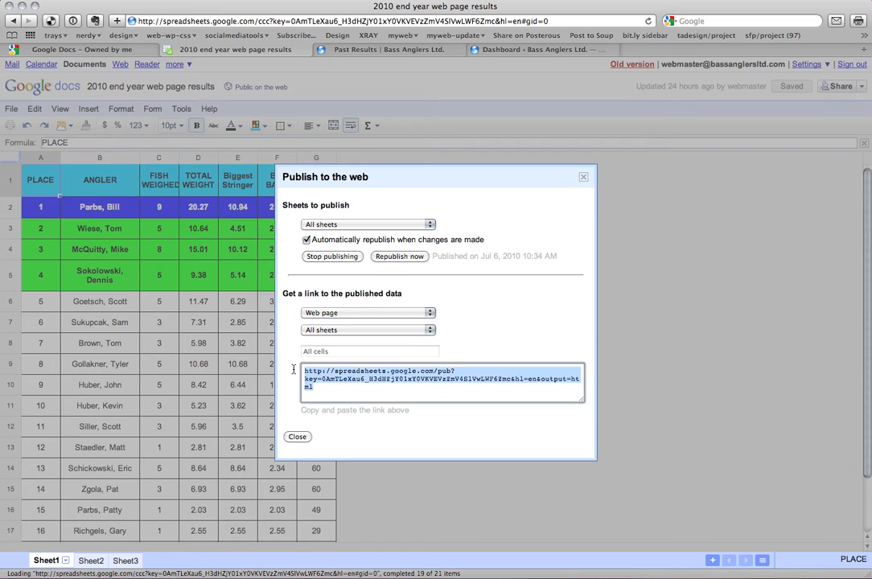
pyautogui.click(347, 394)
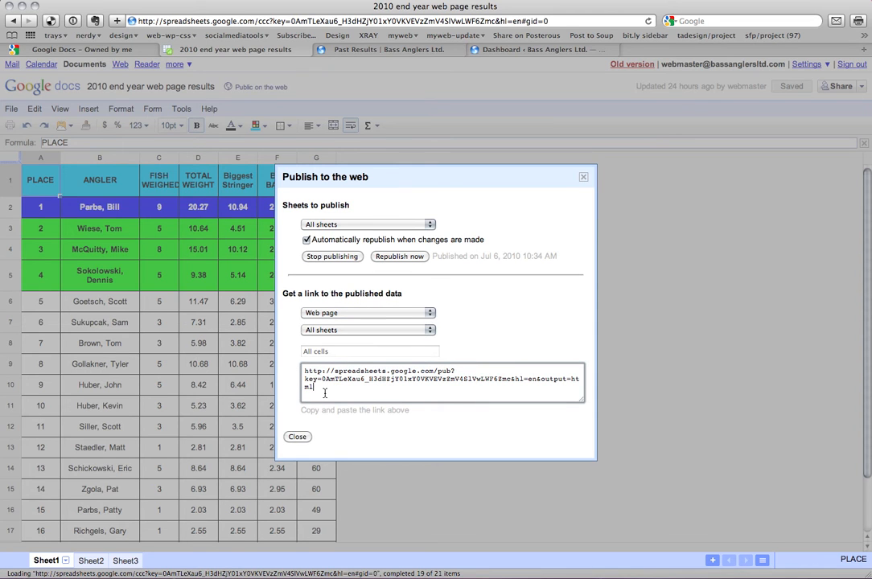
# Generate "HTML to embed in a page" code for all sheets and copy the whole iframe snippet
pyautogui.click(389, 313)
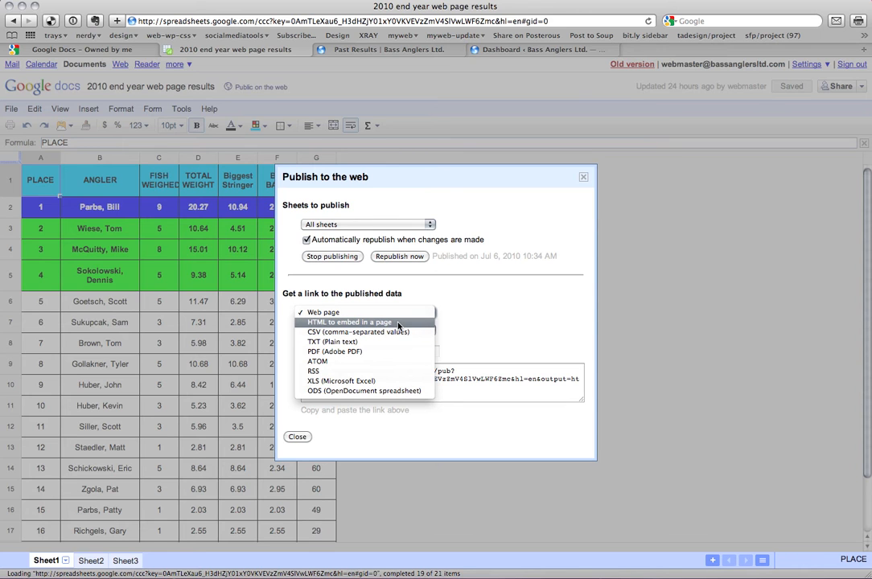
pyautogui.click(398, 323)
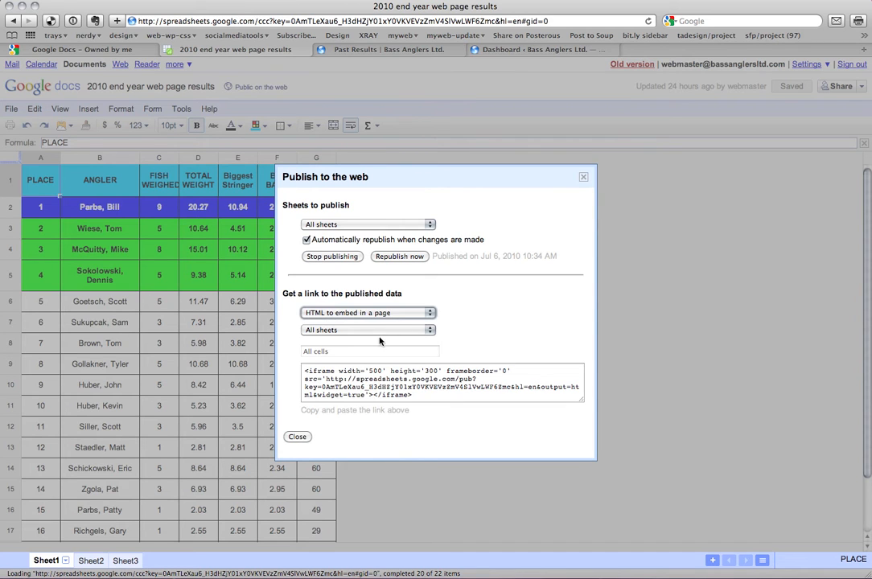
pyautogui.click(366, 330)
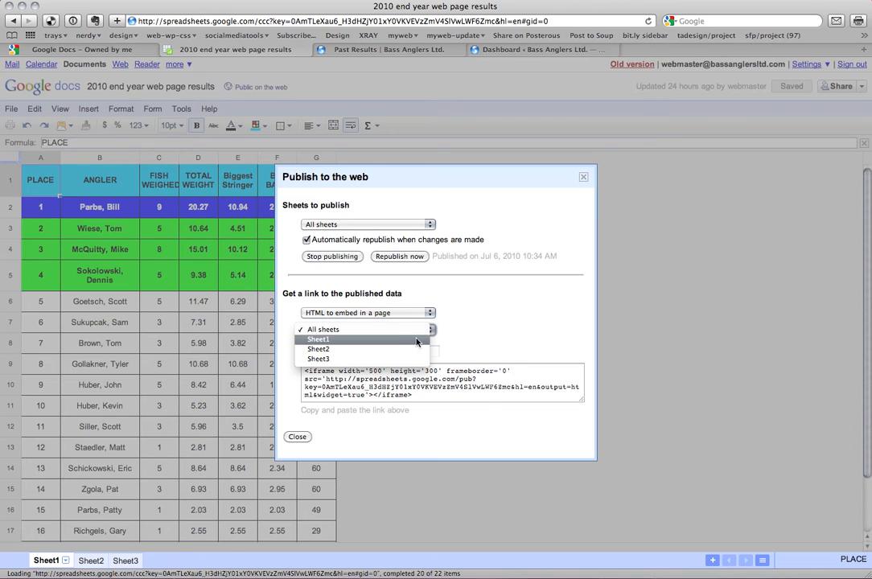
pyautogui.click(446, 331)
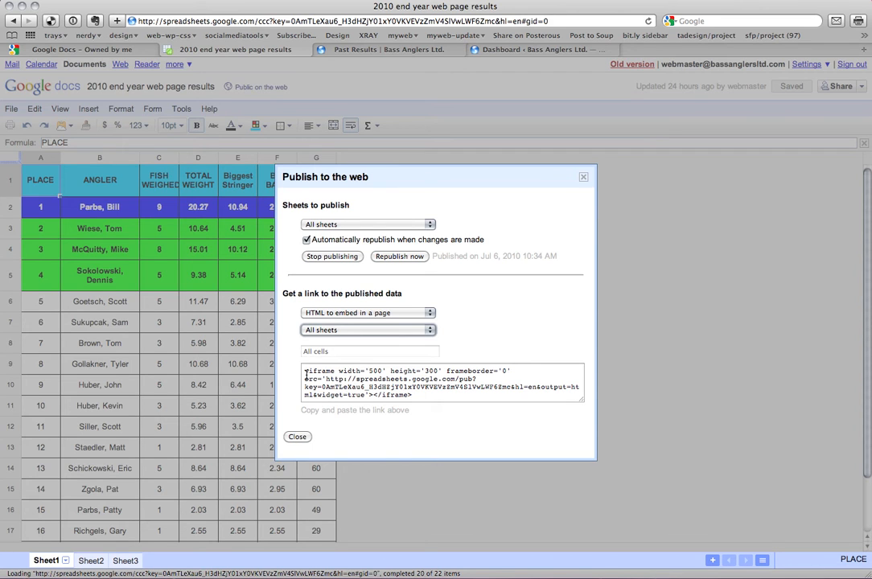
pyautogui.moveTo(305, 371); pyautogui.dragTo(432, 406)
pyautogui.click(418, 394)
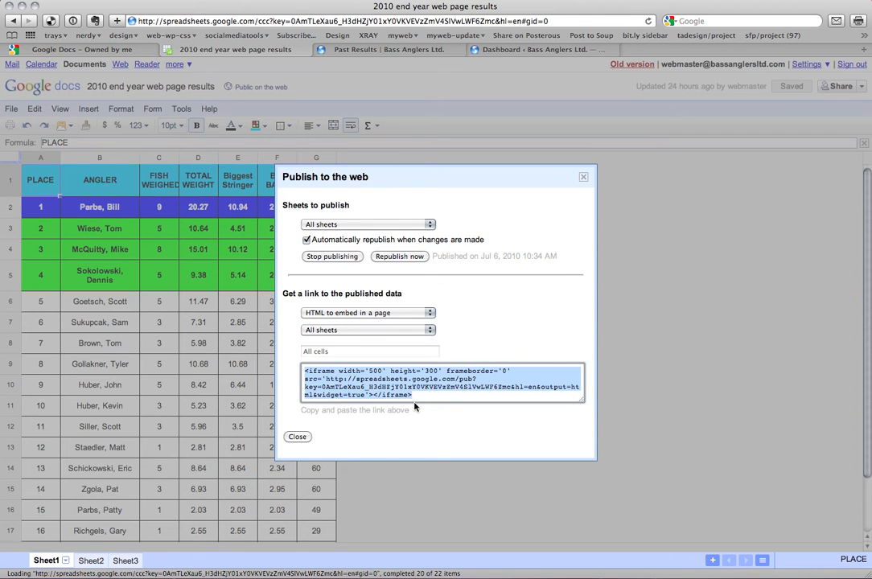
pyautogui.click(303, 438)
# Switch to the WordPress dashboard of Bass Anglers Ltd. and open the Past Results page for editing
pyautogui.click(360, 50)
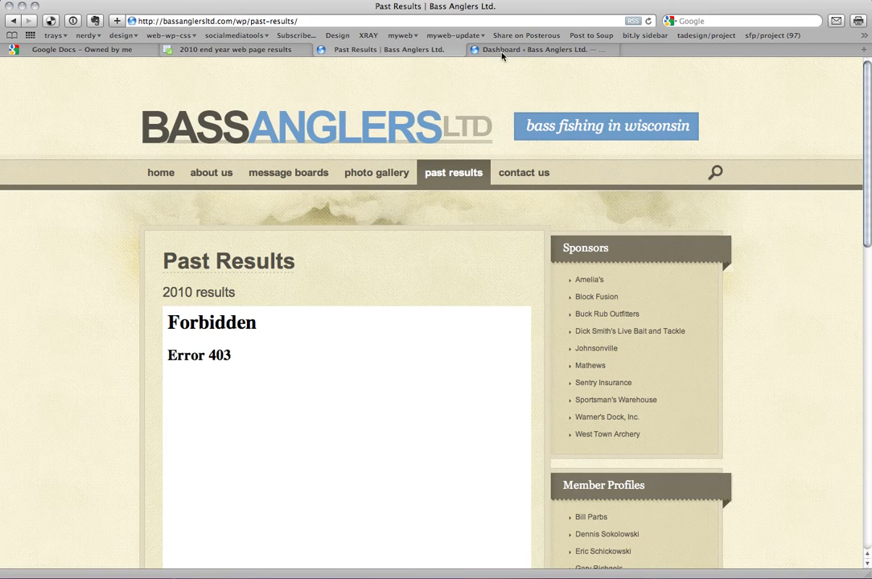
pyautogui.click(502, 51)
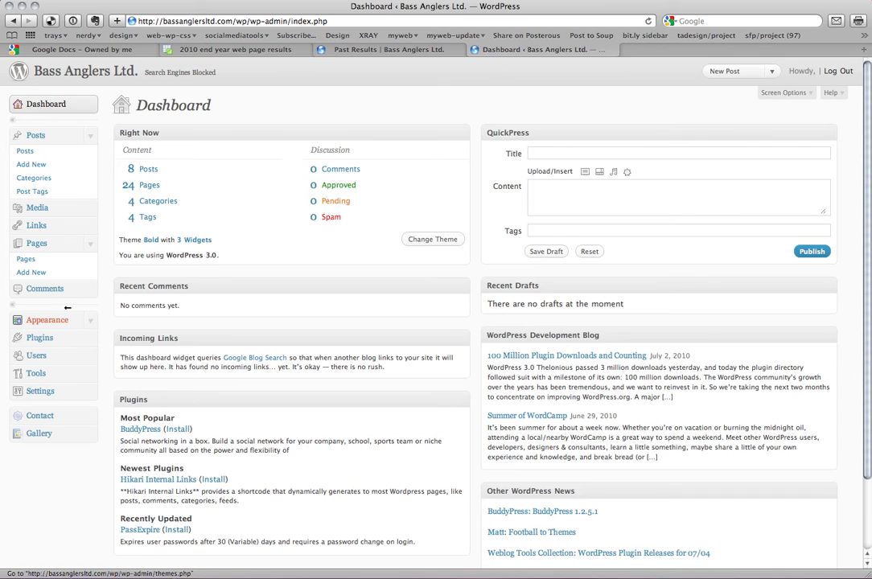
pyautogui.click(27, 260)
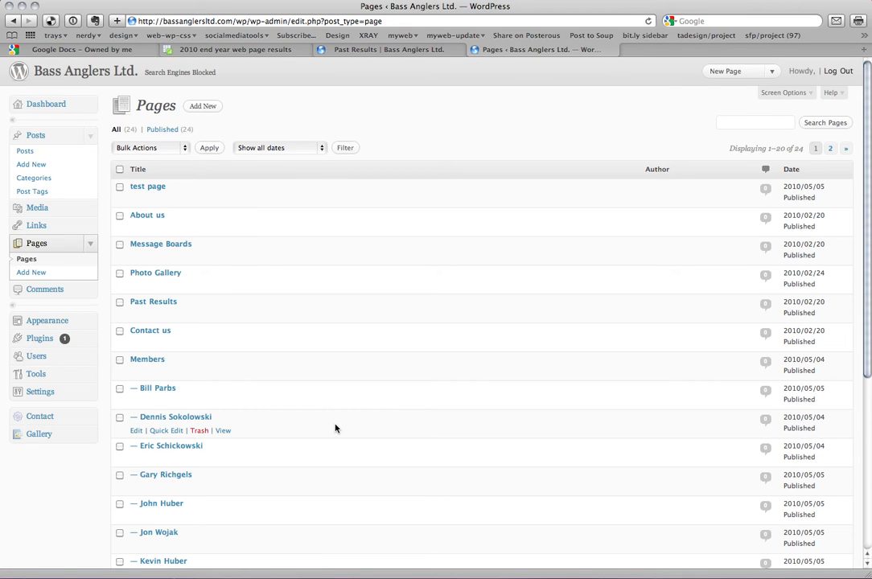
pyautogui.click(136, 316)
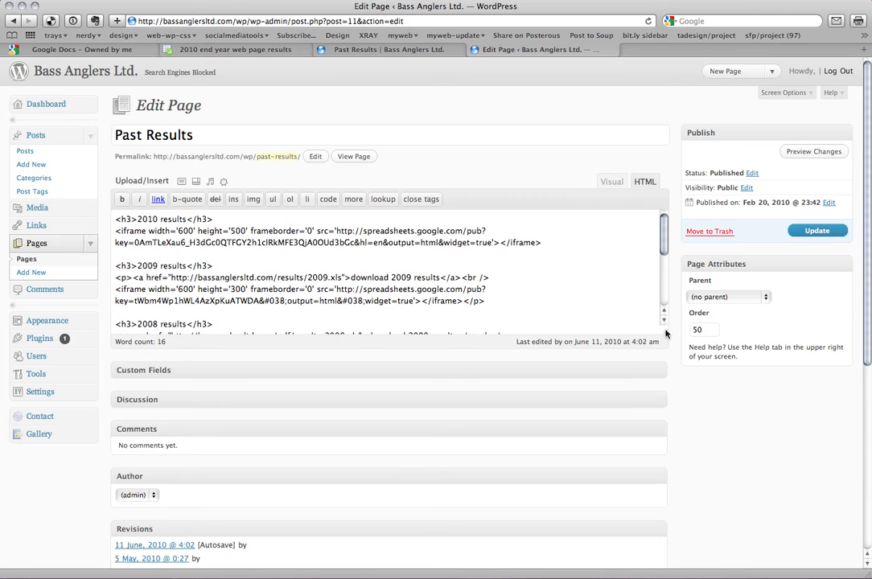
# Enlarge the HTML editor and replace the iframe under the 2010 results heading with the copied embed code
pyautogui.moveTo(663, 329); pyautogui.dragTo(658, 474)
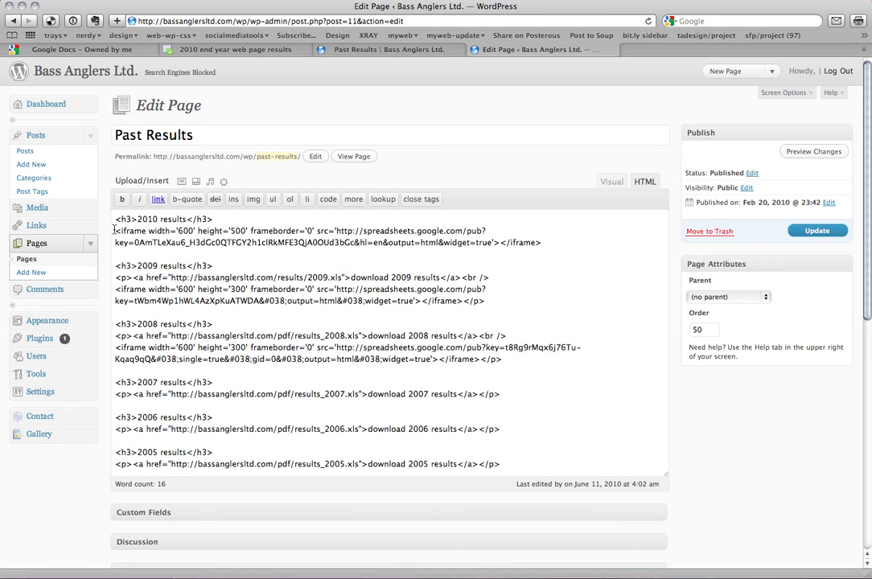
pyautogui.moveTo(115, 230); pyautogui.dragTo(569, 245)
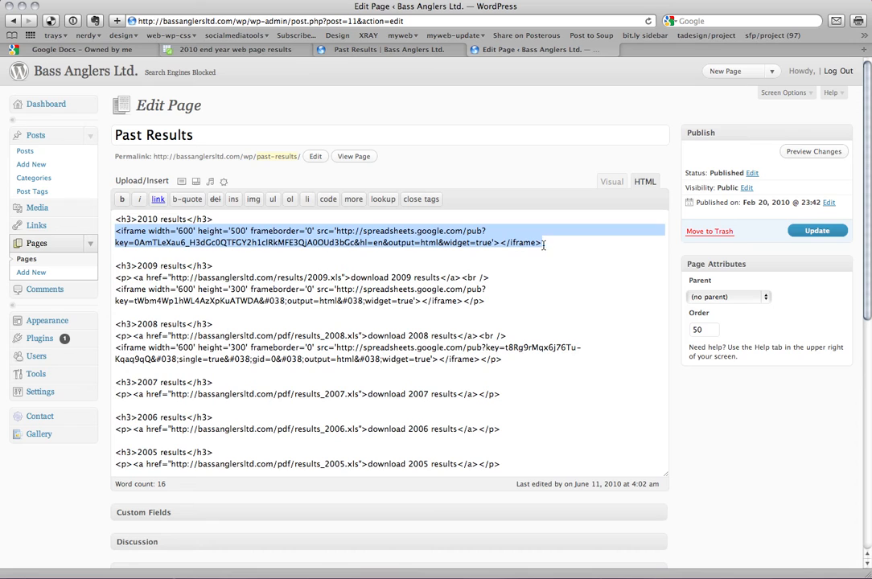
pyautogui.write("<iframe width='600' height='300' frameborder='0' src='http://spreadsheets.google.com/pub?key=0AmTLeXau6_H3dHZjY01xY0VKVEVzZmV4SlVwLWF6Zmc&hl=en&output=html&widget=true'></iframe>")
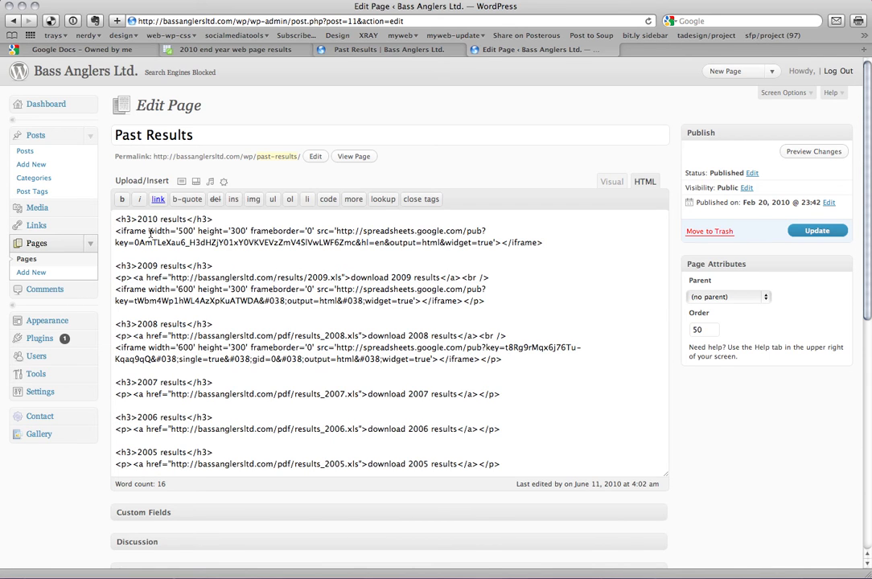
# Set the 2010 results iframe's width to 600 and height to 500
pyautogui.moveTo(148, 232); pyautogui.dragTo(243, 231)
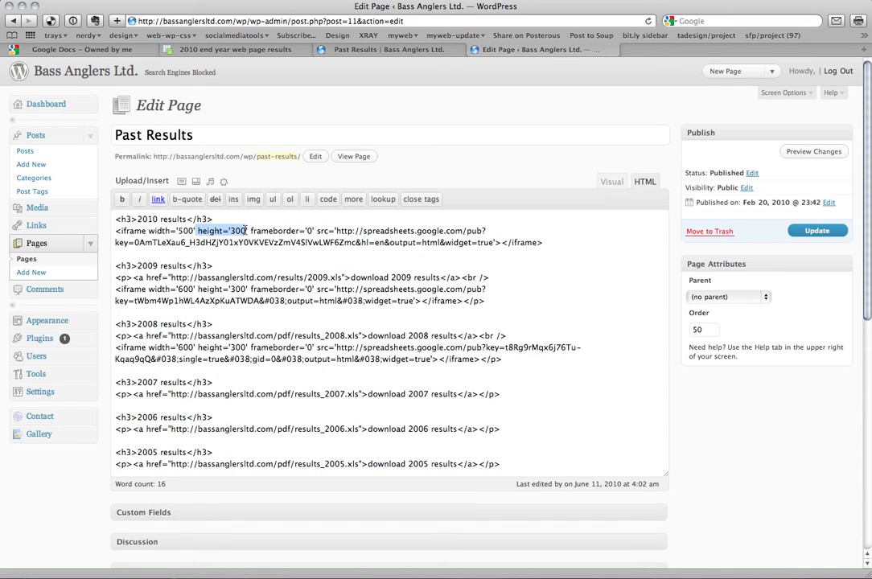
pyautogui.click(181, 232)
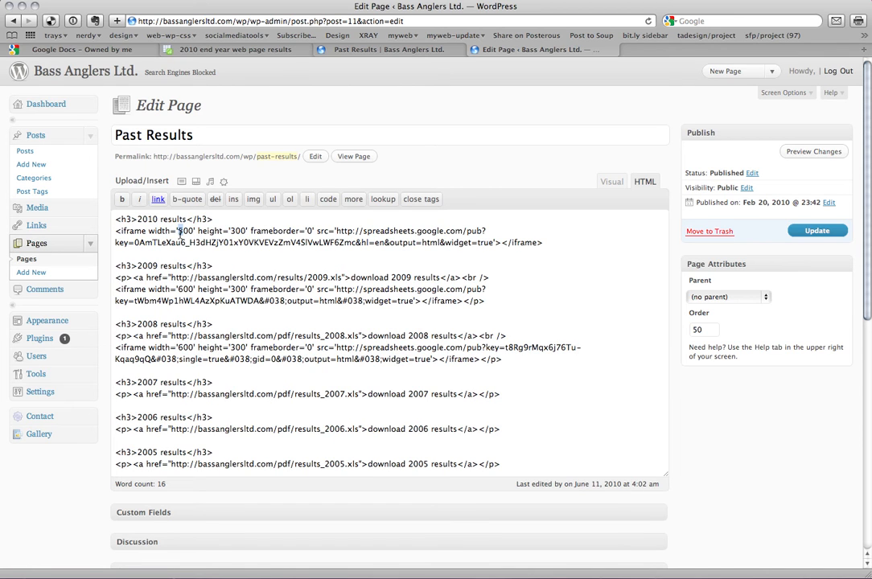
pyautogui.press('BackSpace')
pyautogui.write('6')
pyautogui.click(233, 231)
pyautogui.press('BackSpace')
pyautogui.write('5')
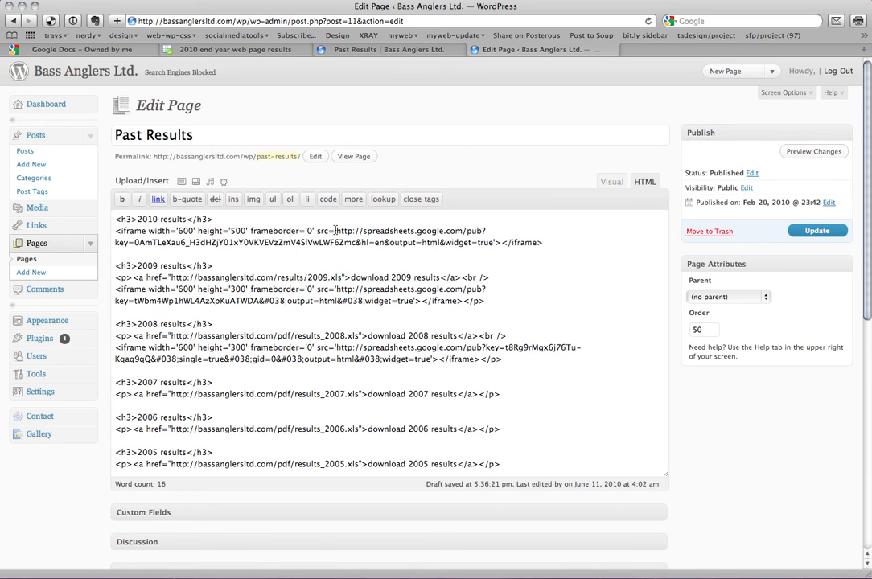
# Check the 2010 iframe's source URL and update the Past Results page
pyautogui.moveTo(335, 230); pyautogui.dragTo(494, 242)
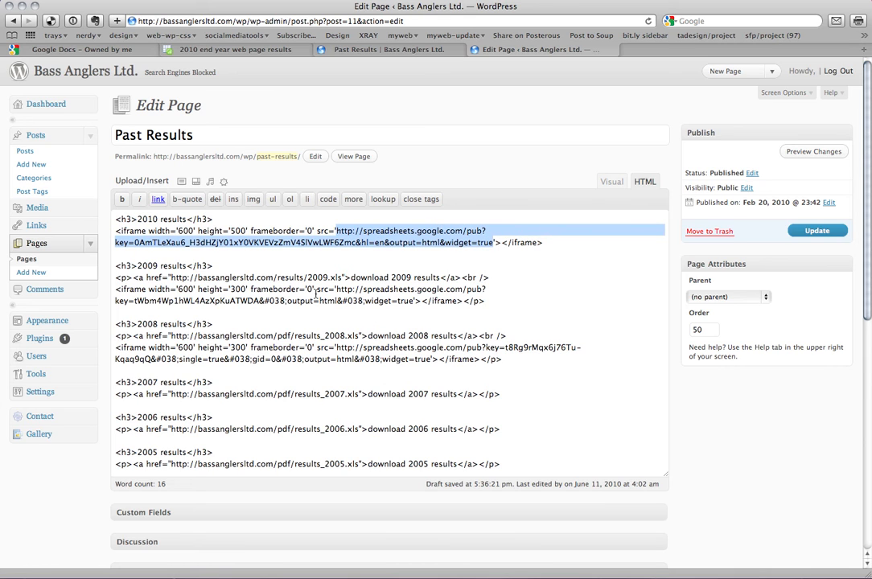
pyautogui.click(535, 262)
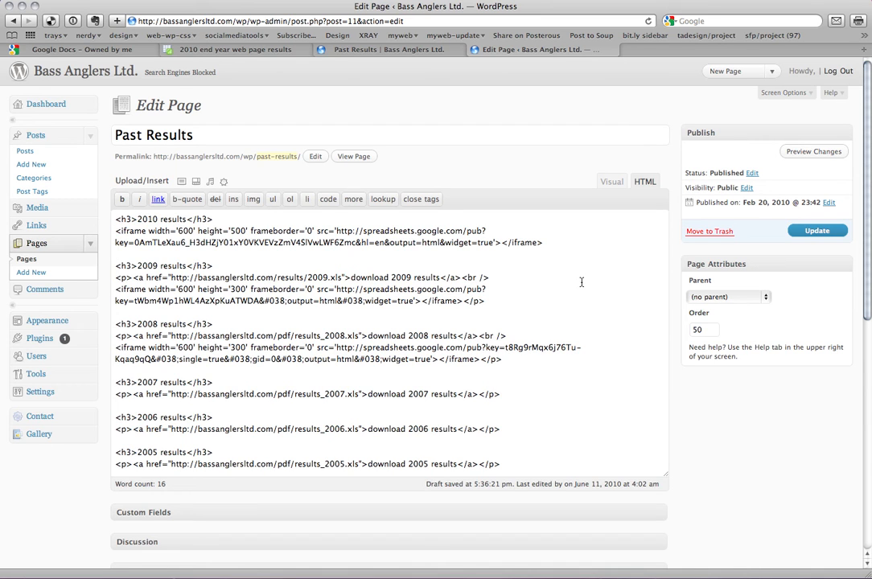
pyautogui.click(814, 231)
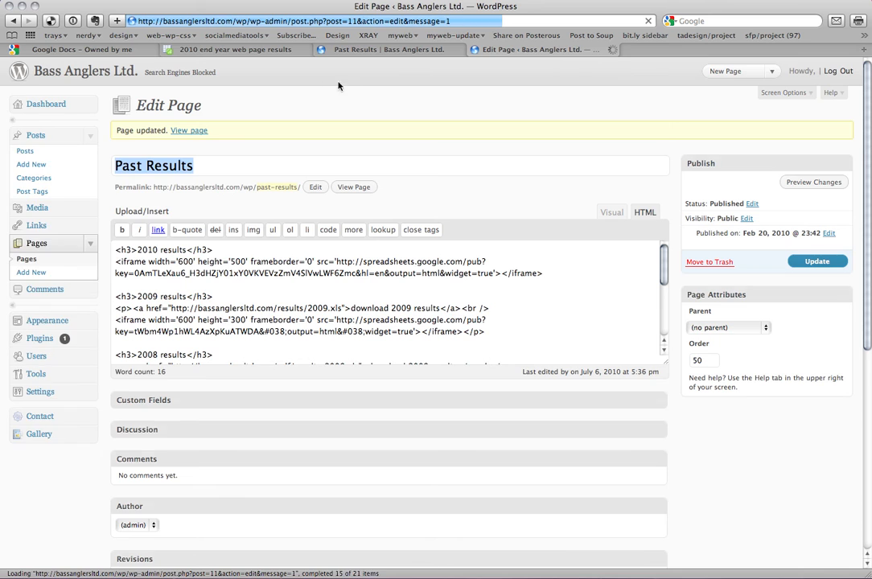
# Reload the live Past Results page and inspect the embedded 2010 results spreadsheet
pyautogui.click(382, 51)
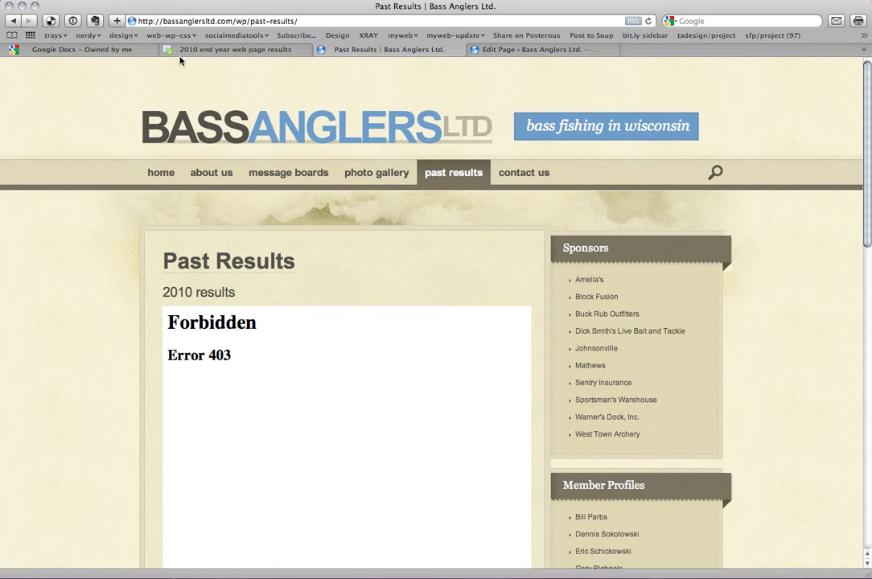
pyautogui.click(646, 22)
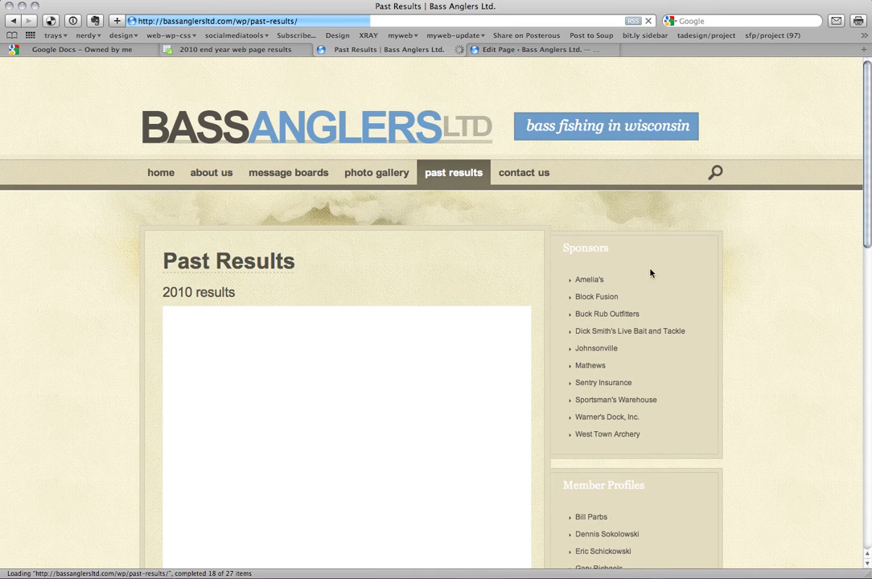
pyautogui.scroll(-5, 810, 374)
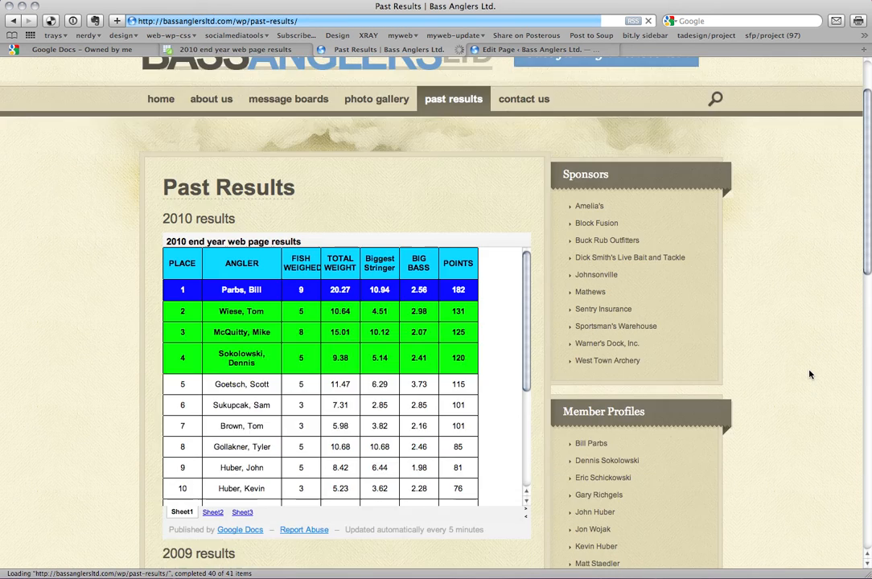
pyautogui.moveTo(524, 147); pyautogui.dragTo(523, 120)
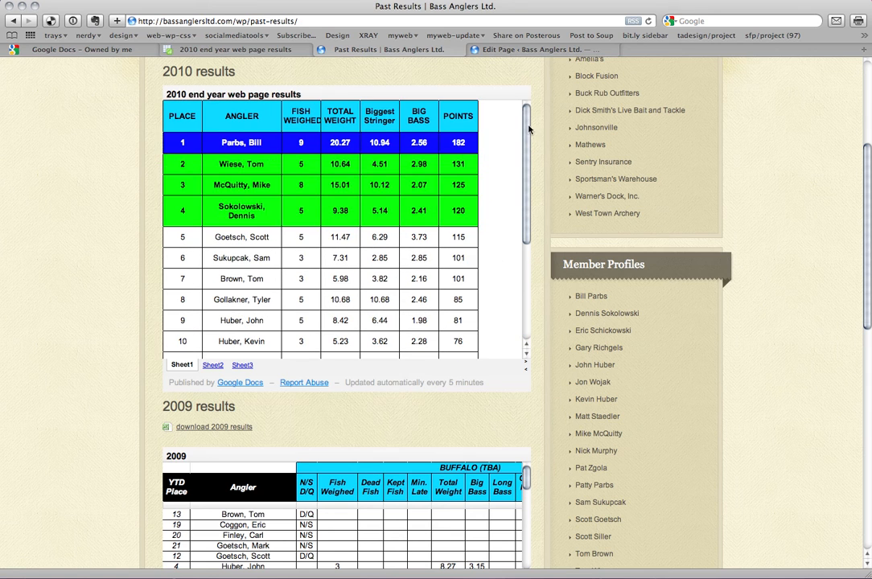
# In the Past Results page's HTML, set the 2010 results iframe's height to 800 and update the page
pyautogui.scroll(-5, 515, 245)
pyautogui.moveTo(518, 244); pyautogui.dragTo(523, 110)
pyautogui.scroll(3, 732, 186)
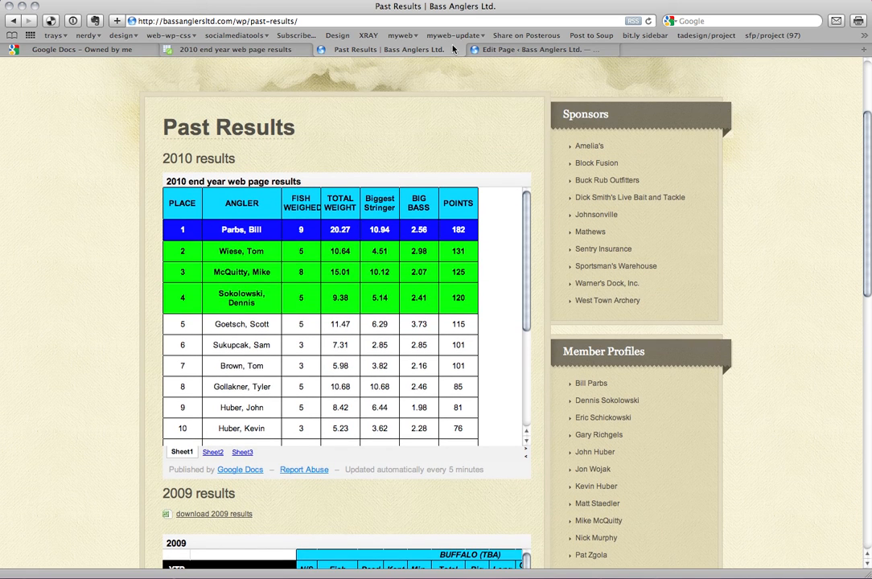
pyautogui.click(492, 49)
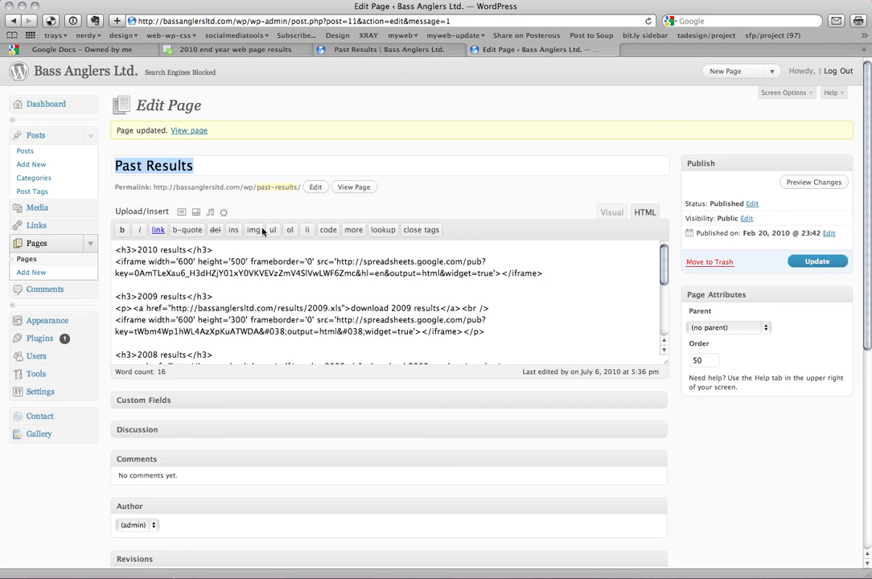
pyautogui.moveTo(238, 262); pyautogui.dragTo(232, 262)
pyautogui.write('8')
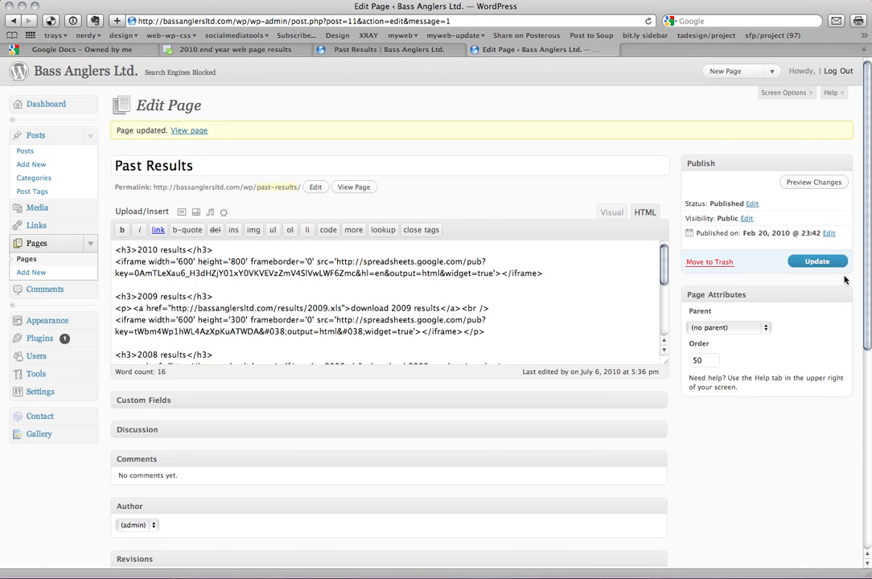
pyautogui.click(815, 263)
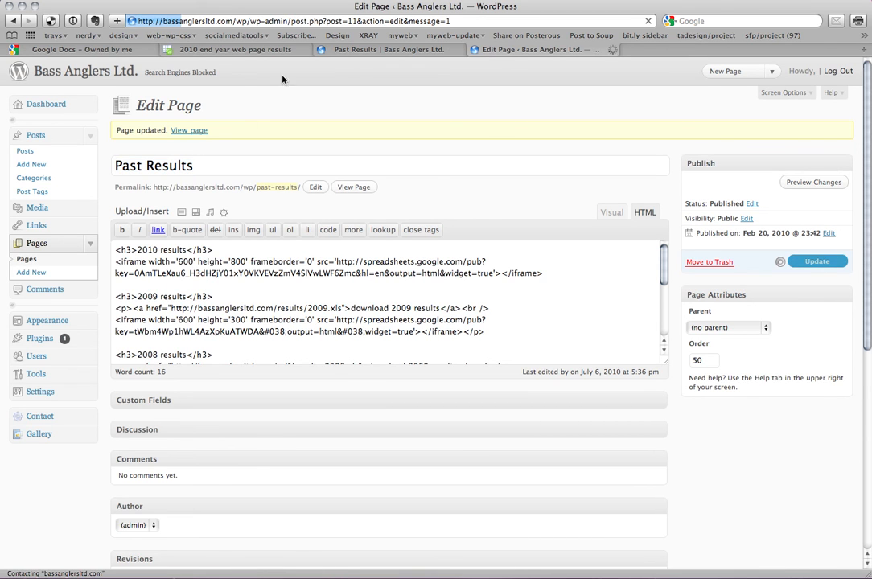
# Reload the live Past Results page and check the resized 2010 spreadsheet together with the 2009 results below it
pyautogui.click(397, 50)
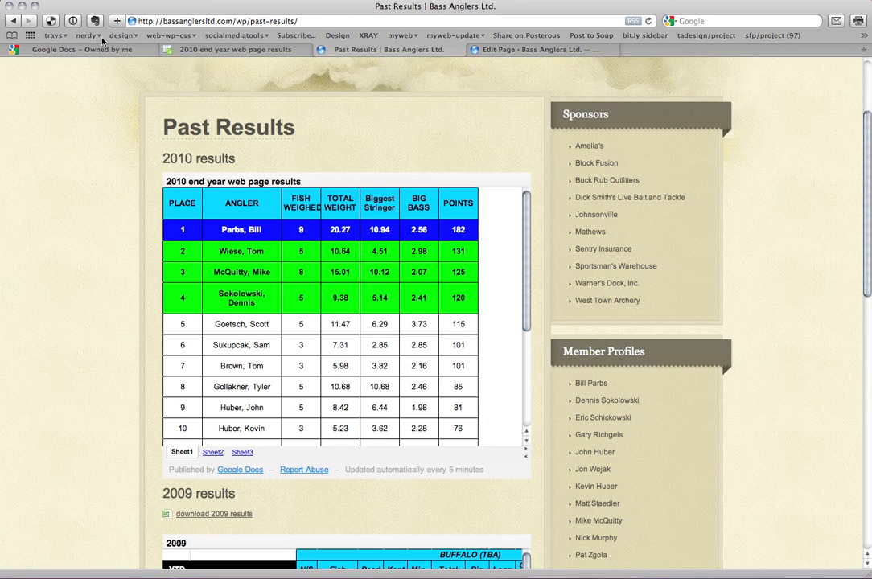
pyautogui.click(648, 21)
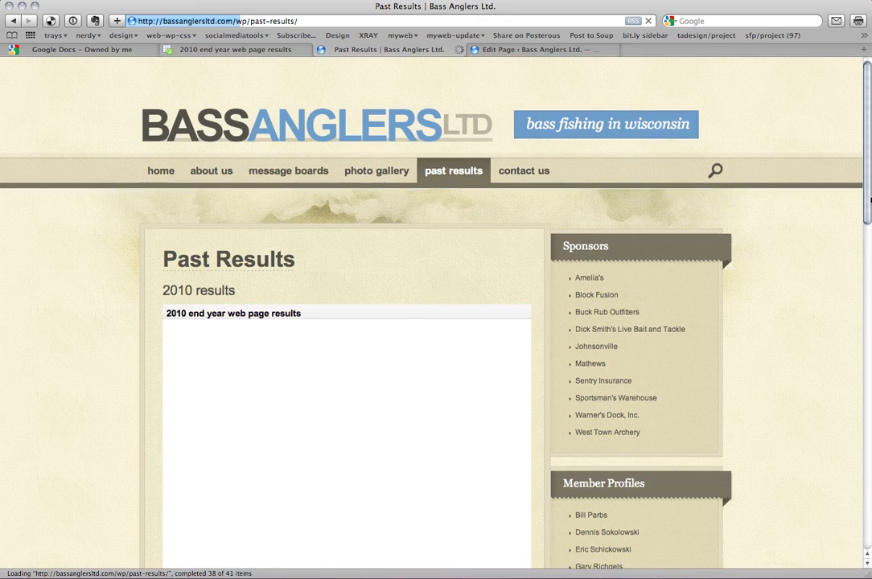
pyautogui.scroll(-6, 503, 459)
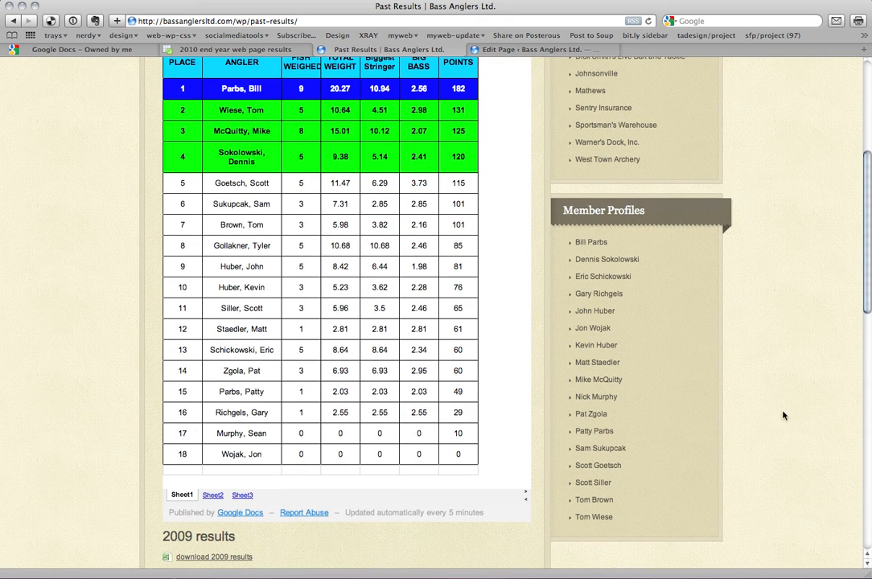
pyautogui.moveTo(868, 247); pyautogui.dragTo(867, 340)
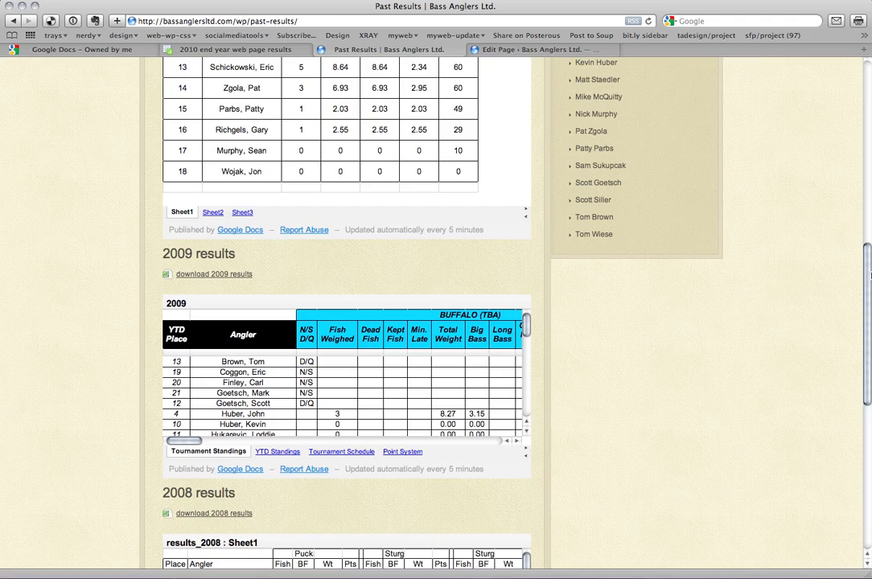
pyautogui.moveTo(870, 274)
pyautogui.mouseDown()
pyautogui.moveTo(867, 344)
pyautogui.moveTo(866, 270)
pyautogui.mouseUp()
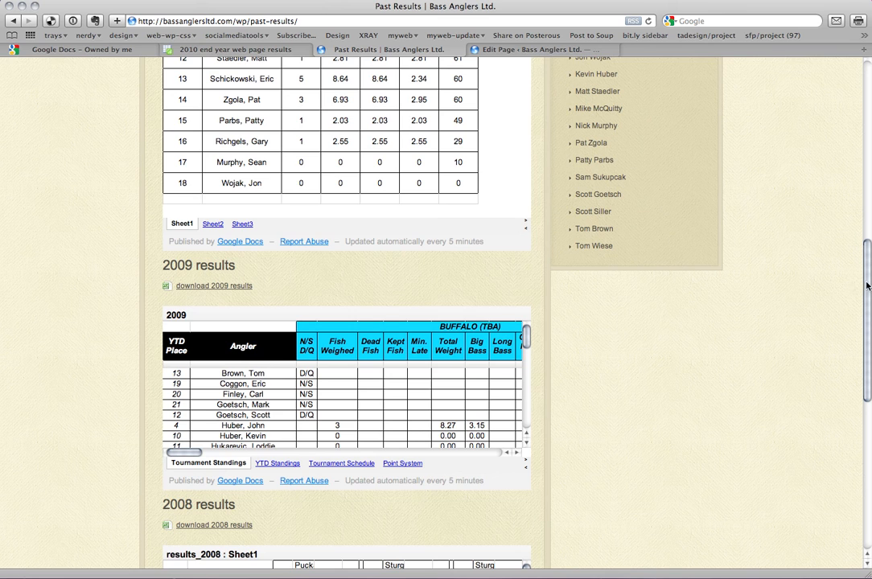
pyautogui.scroll(10, 788, 185)
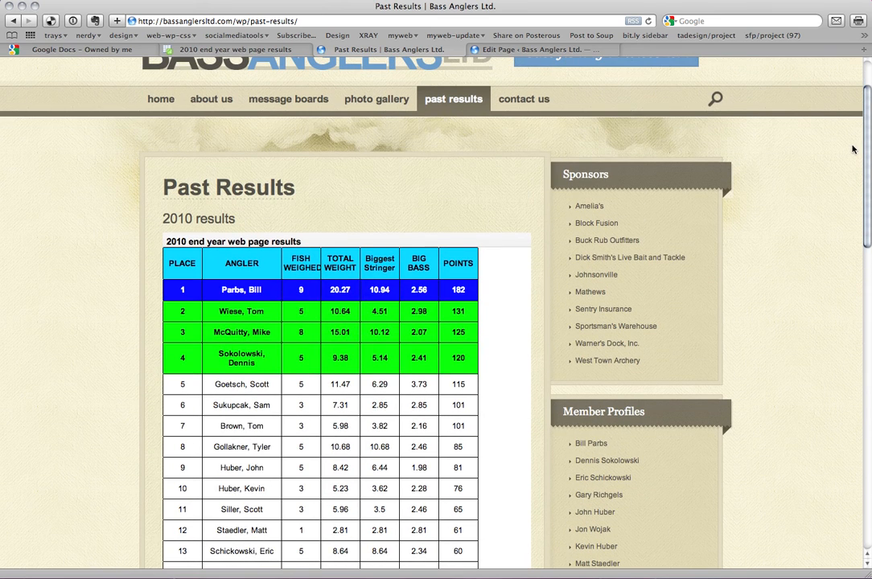